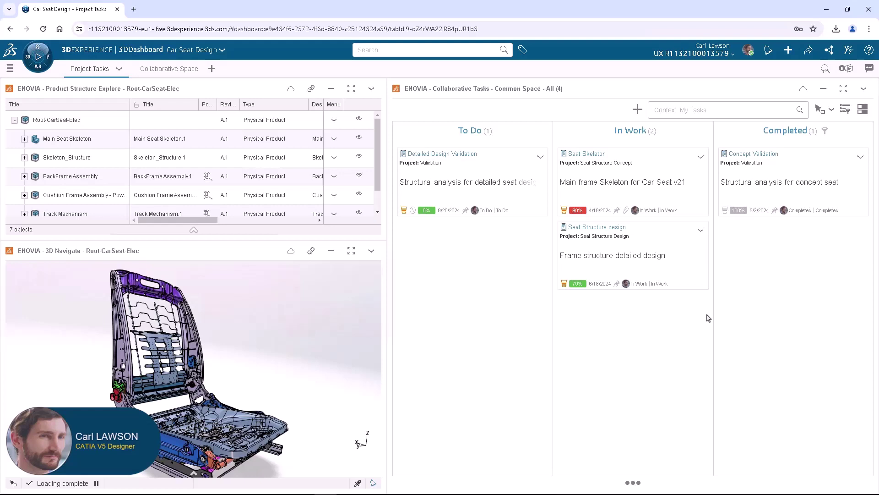
Set the Seat Skeleton task to Completed, save it, and select Root-CarSeat-Elec
left_click(695, 180)
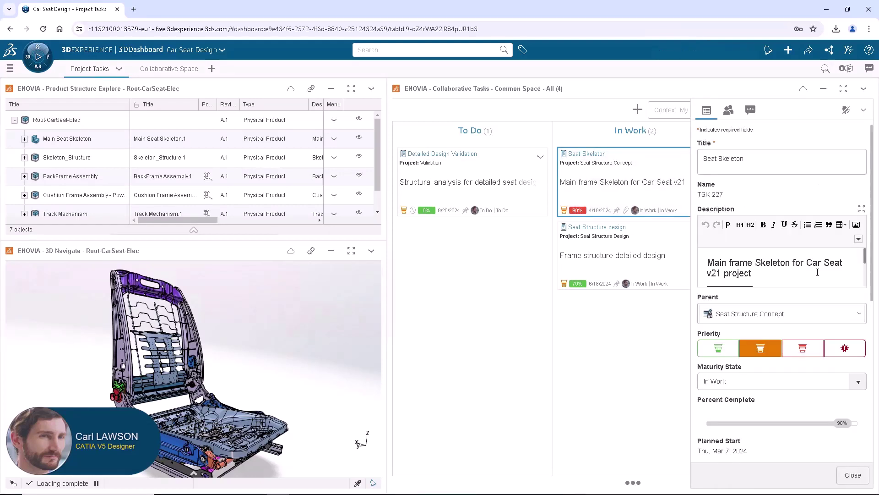
scroll(860, 422, "down", 1)
left_click(858, 394)
left_click(805, 447)
left_click(818, 475)
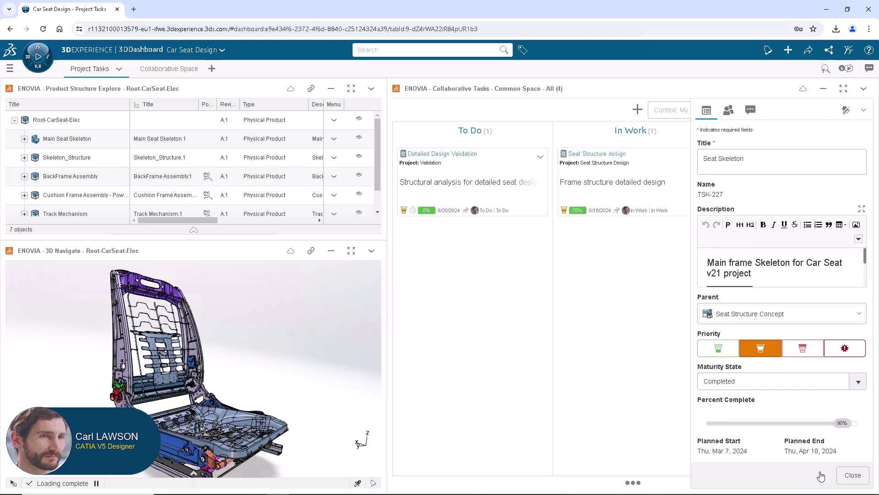
left_click(851, 477)
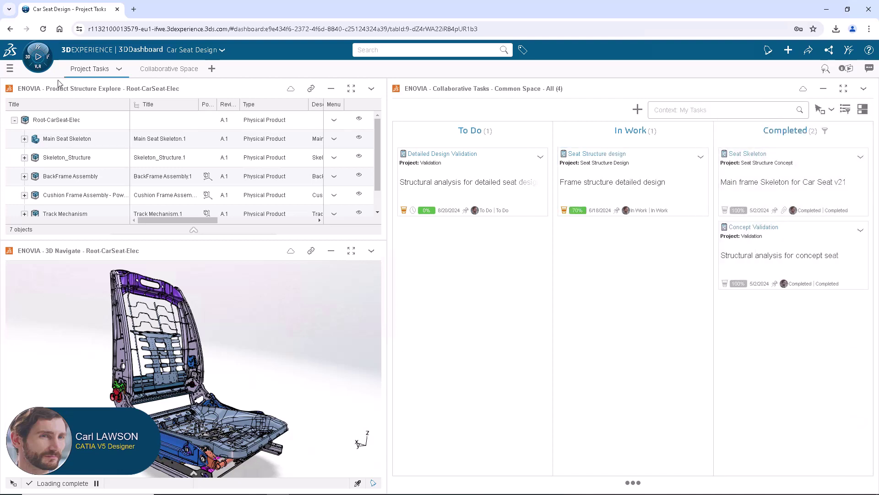
left_click(43, 120)
Open the seat product in CATIA V5 and expand Main Seat Skeleton's parameters
left_click(31, 71)
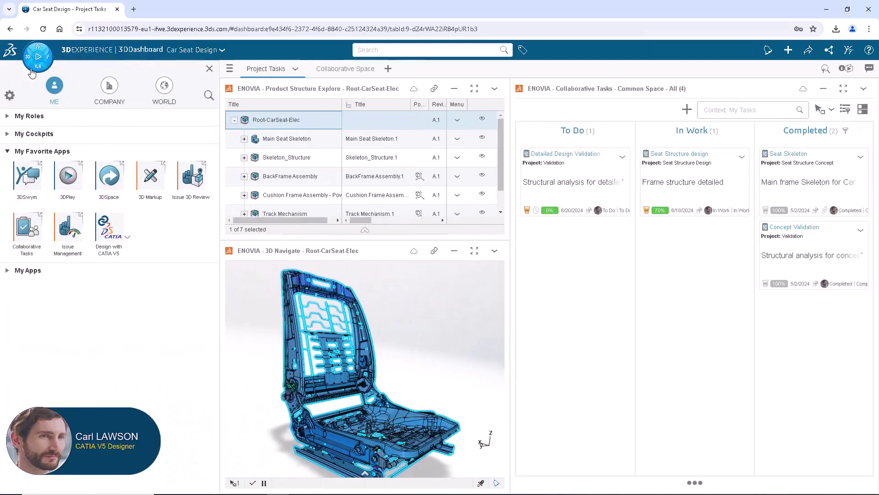
left_click(113, 226)
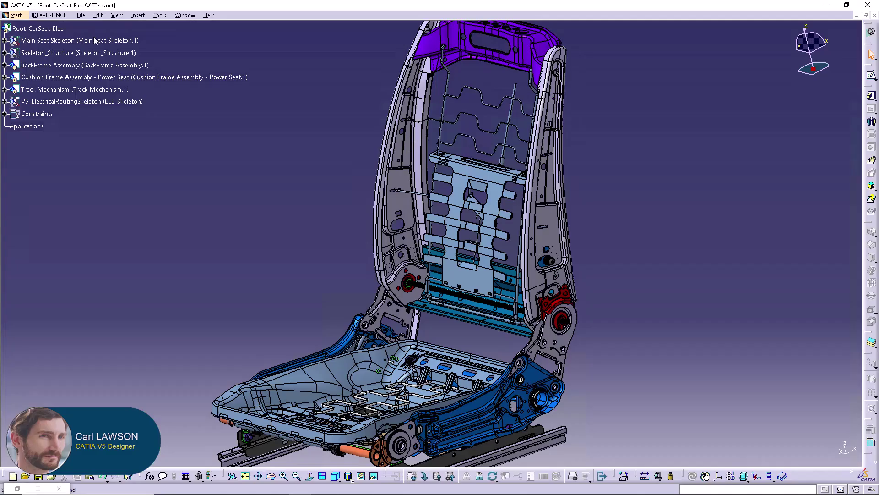
right_click(98, 41)
left_click(109, 49)
left_click(12, 58)
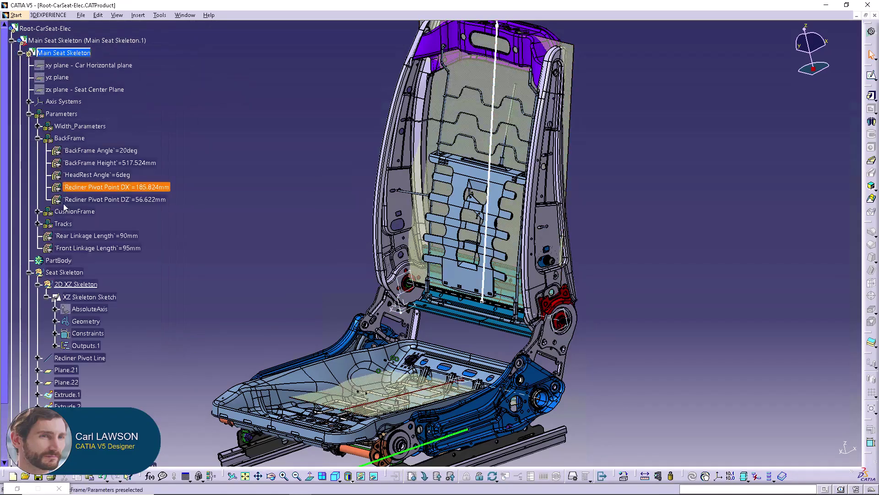
Change the BackFrame Angle parameter from 20deg to 21deg
double_click(111, 302)
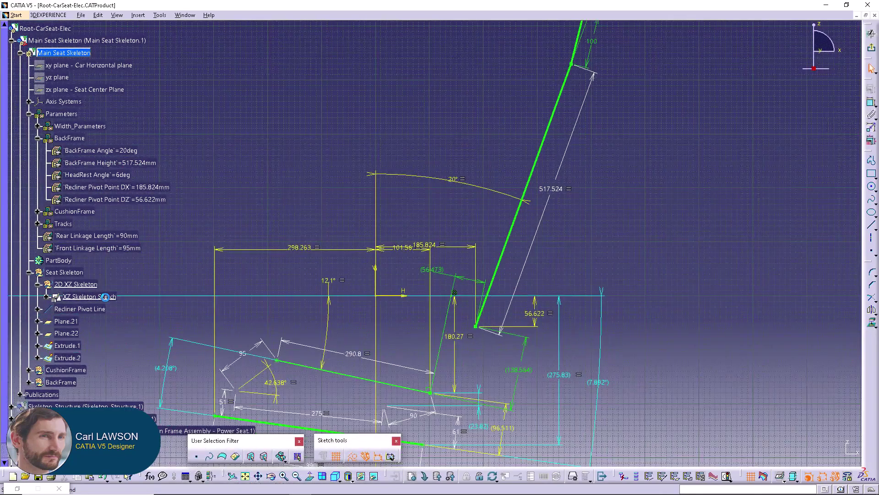
double_click(129, 151)
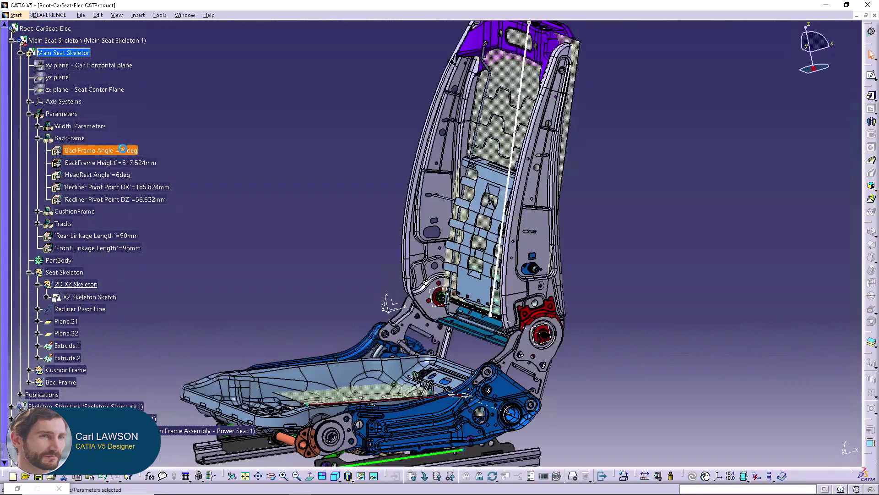
left_click(276, 171)
left_click(244, 192)
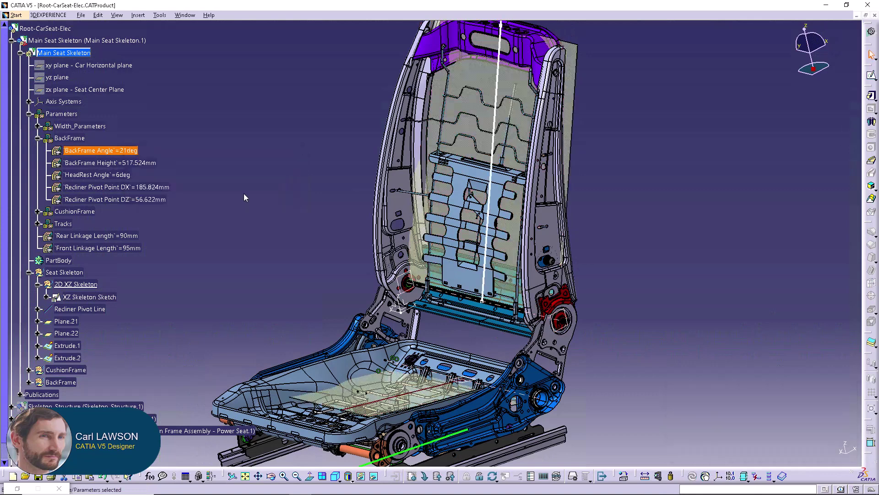
Save the revised seat to the platform with Save with Options
left_click(81, 15)
left_click(77, 82)
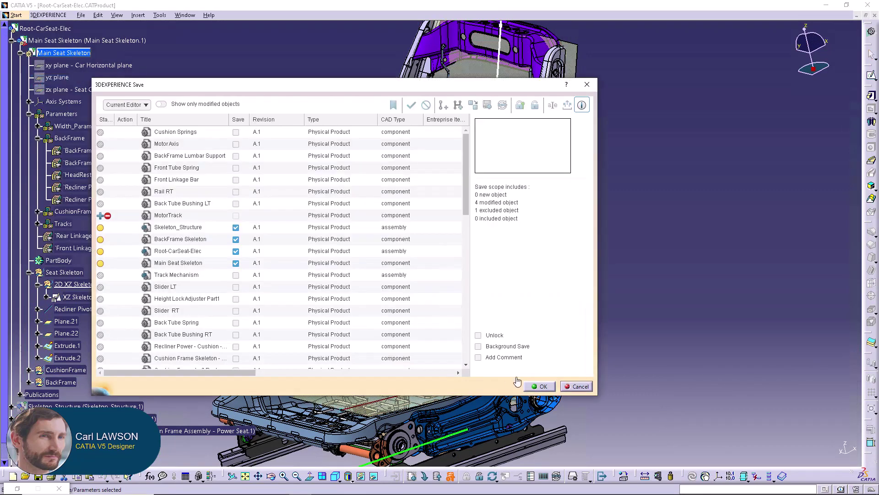
left_click(539, 386)
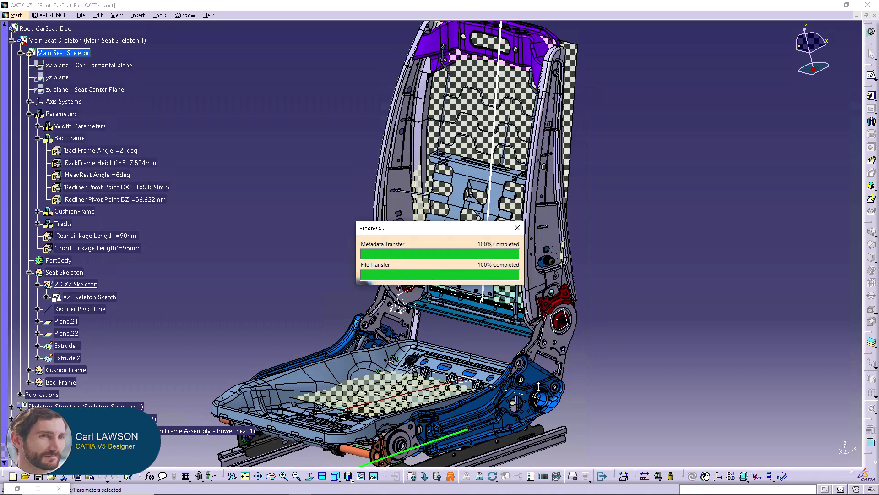
Attach Root-CarSeat-Elec as a deliverable on the In Work Frame structure detailed design task
left_click(31, 16)
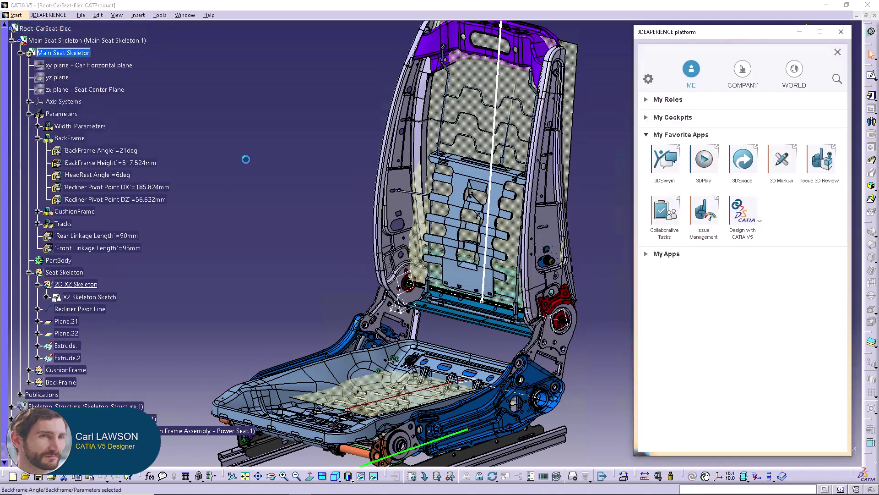
left_click(667, 210)
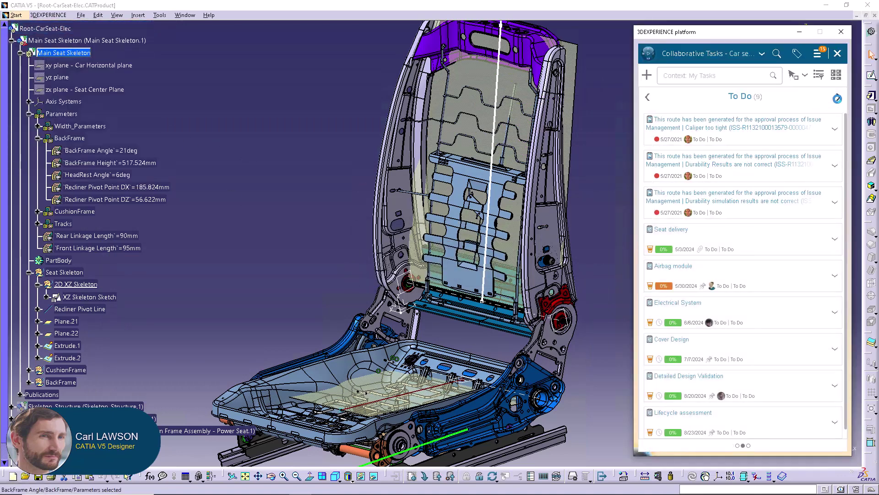
left_click(838, 96)
scroll(771, 231, "down", 3)
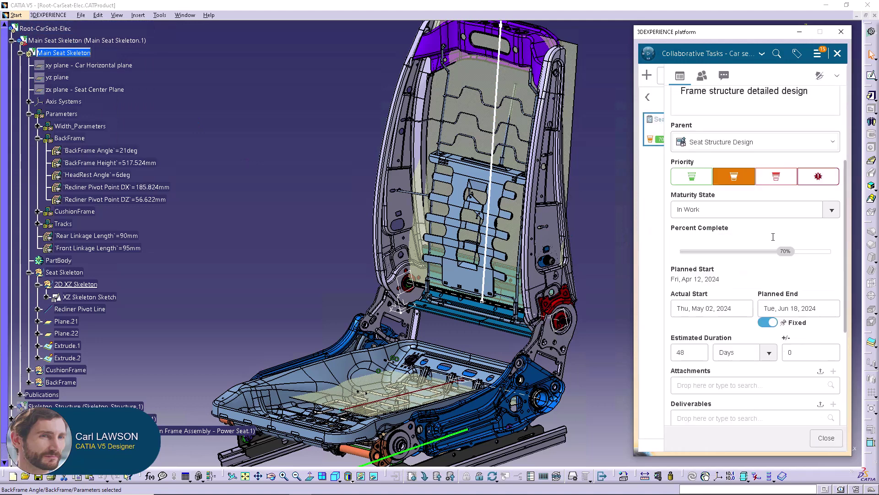
left_click_drag(58, 33, 705, 410)
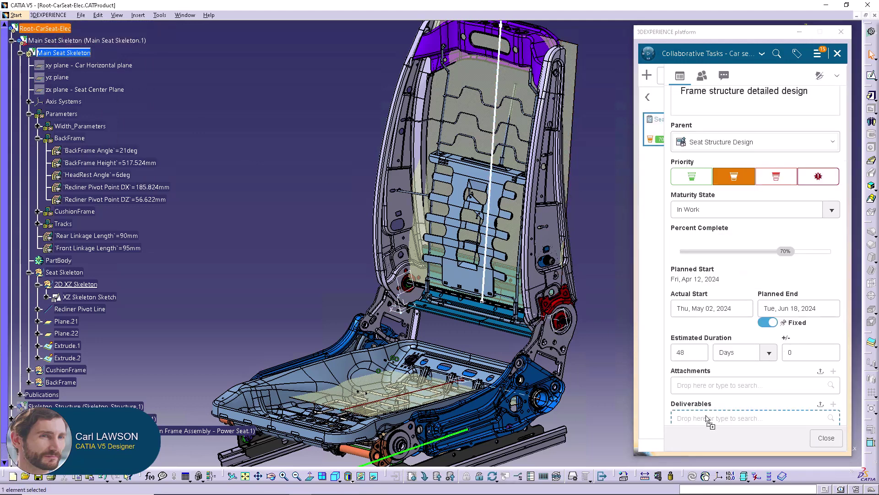
Set the Frame structure detailed design task's maturity to Completed and save it
left_click(832, 209)
left_click(708, 245)
left_click(791, 438)
left_click(827, 439)
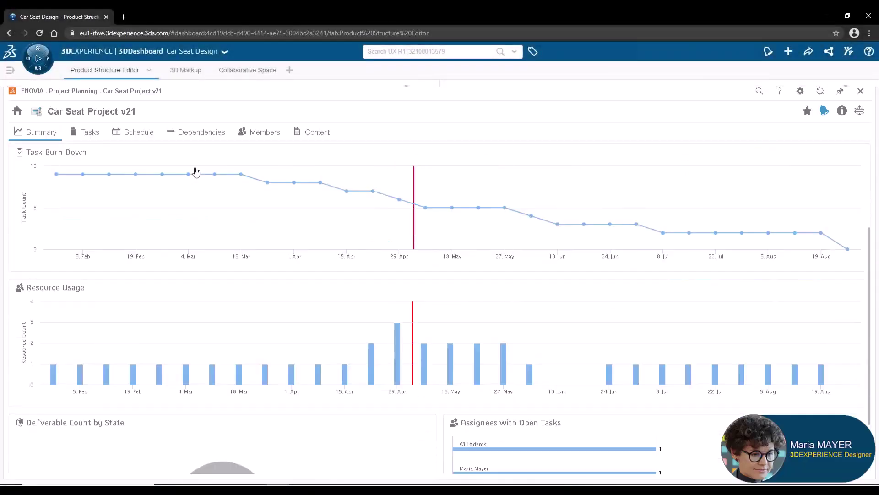
scroll(196, 171, "up", 3)
Give the Electrical System task low priority from the Gantt schedule
left_click(137, 134)
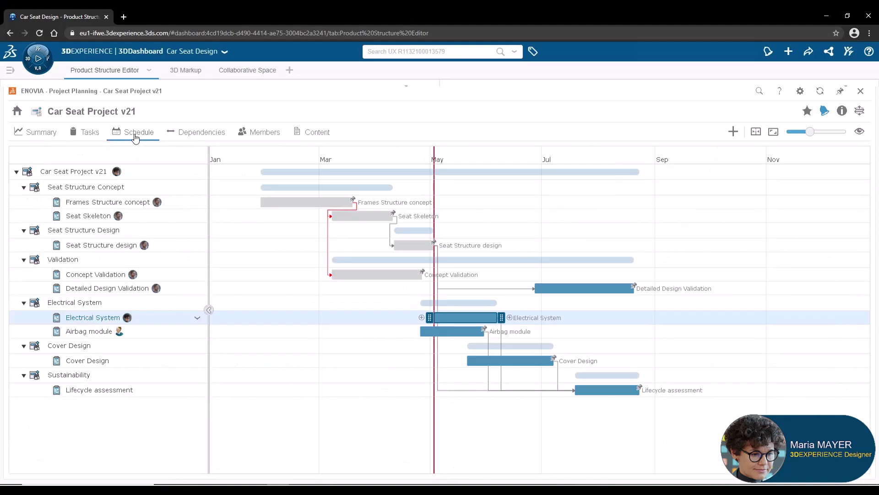
double_click(478, 322)
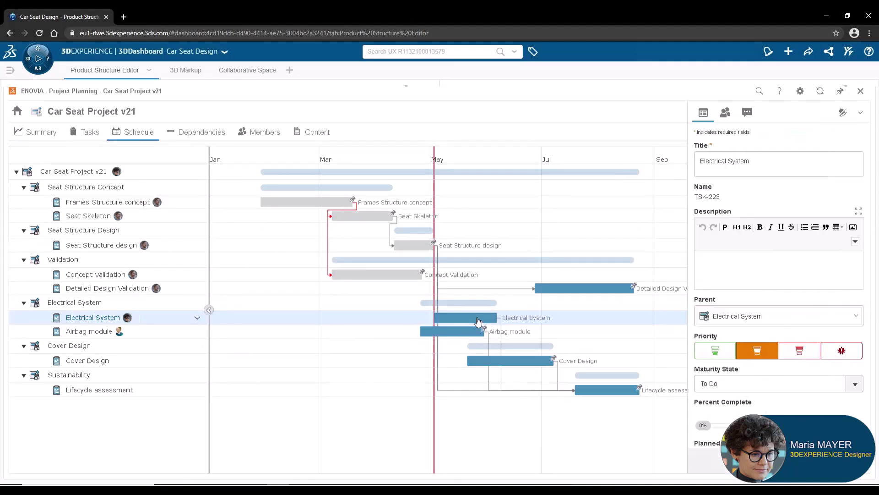
scroll(792, 372, "down", 2)
left_click(714, 257)
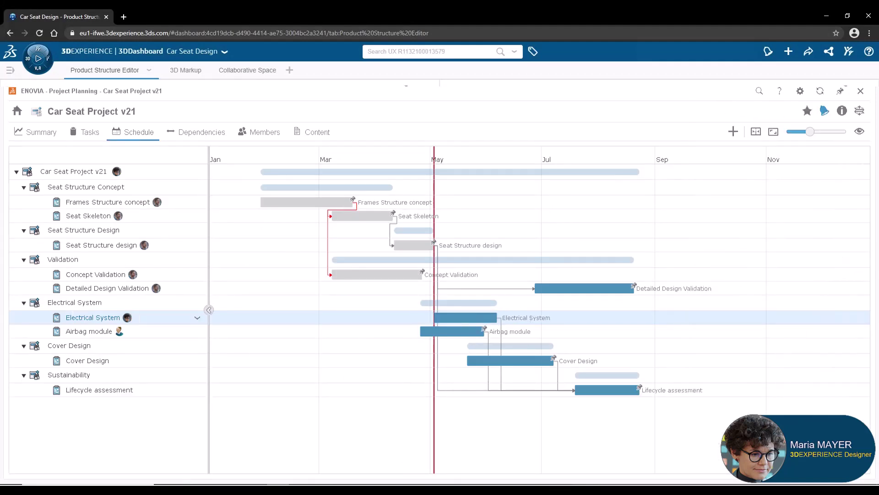
Show the product structure view with parts coloured by their CAD origin
left_click(861, 91)
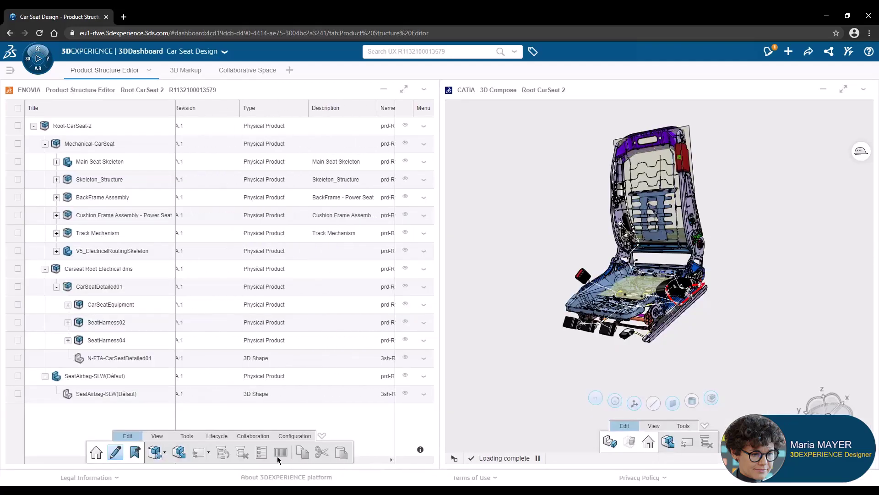
left_click(253, 436)
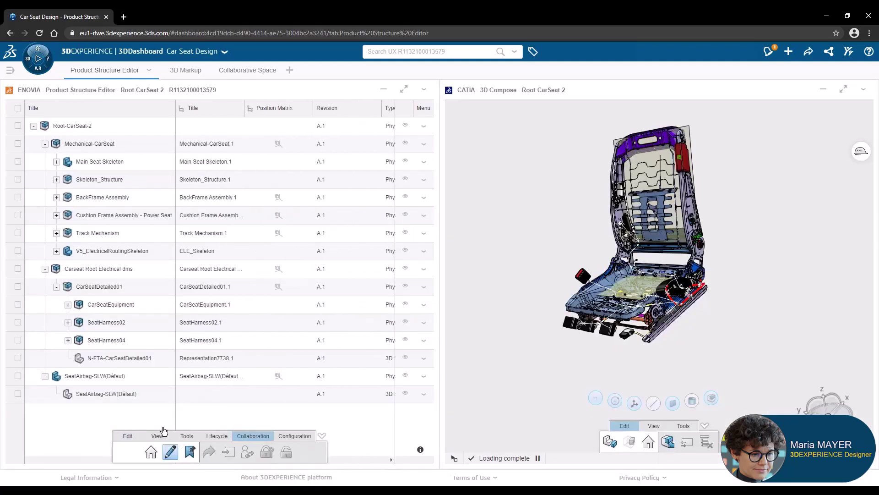
left_click(534, 53)
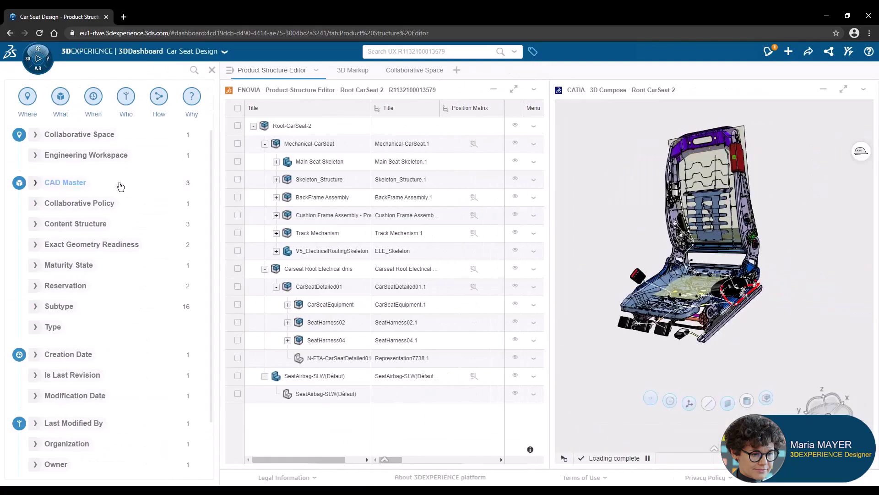
left_click(202, 183)
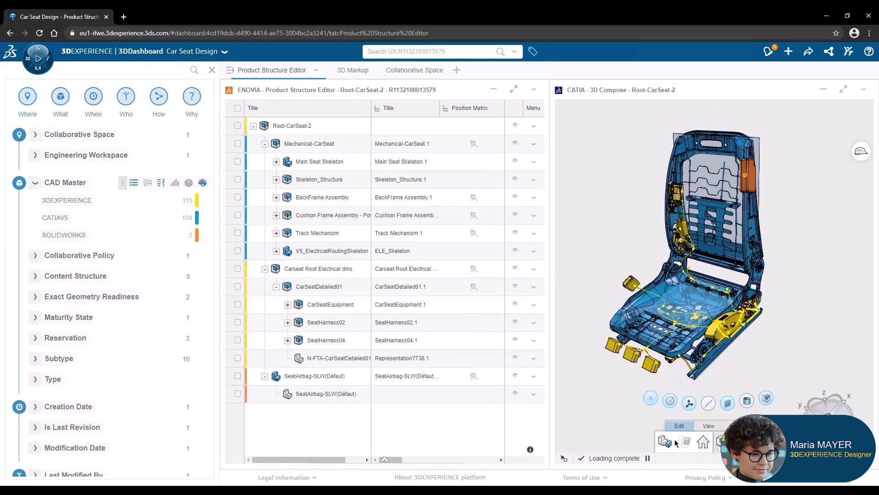
Explode the seat, restore the assembled Home view, and select Root-CarSeat-2
left_click(666, 443)
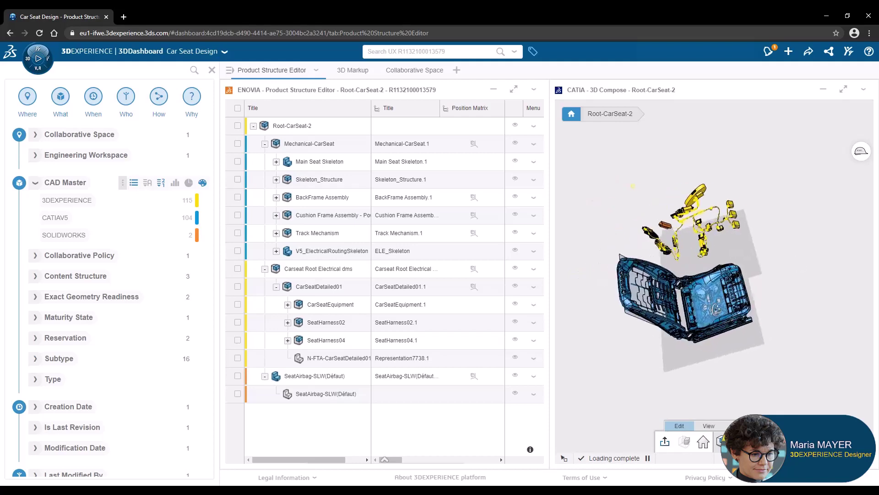
left_click(589, 114)
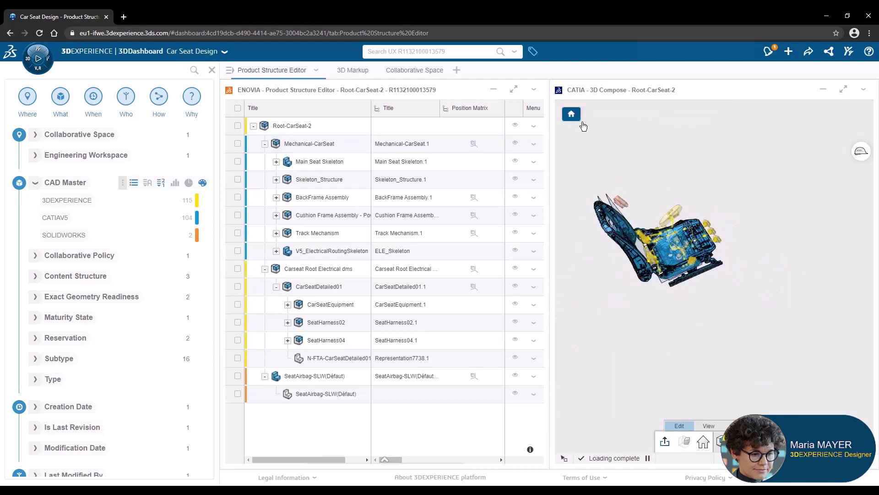
left_click(308, 126)
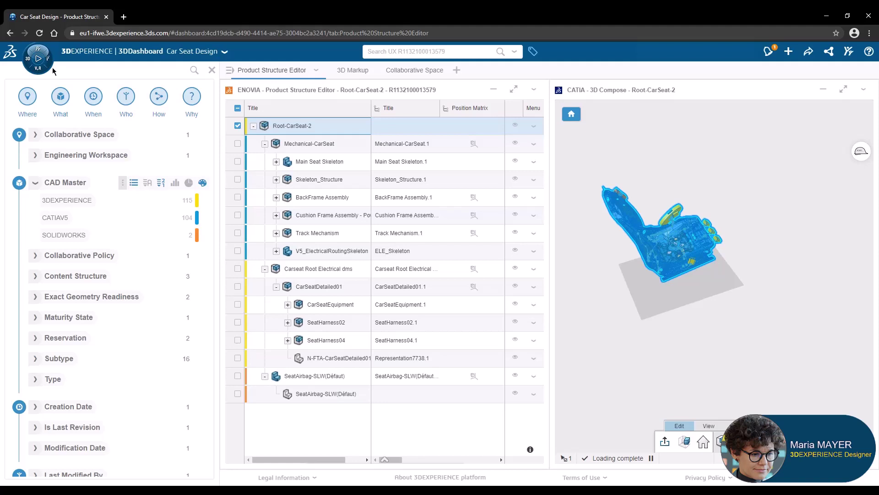
Place the CNTR_2p-1ma-N connector on the bracket's square face in Electrical 3D Design
left_click(26, 65)
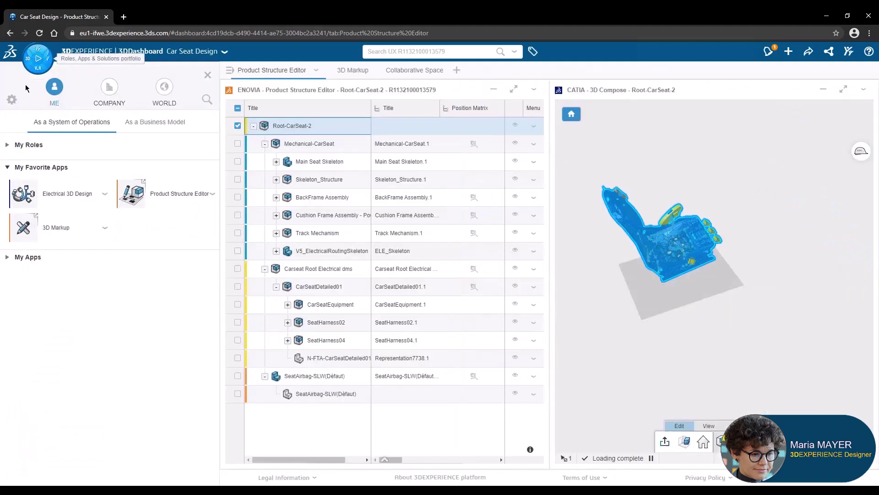
left_click(51, 199)
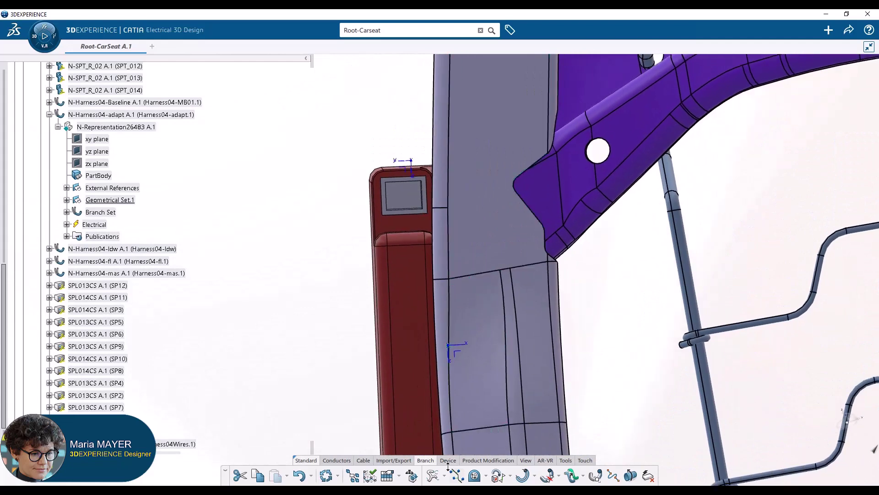
left_click(453, 474)
left_click(384, 30)
type("CNTR_2p")
key("Return")
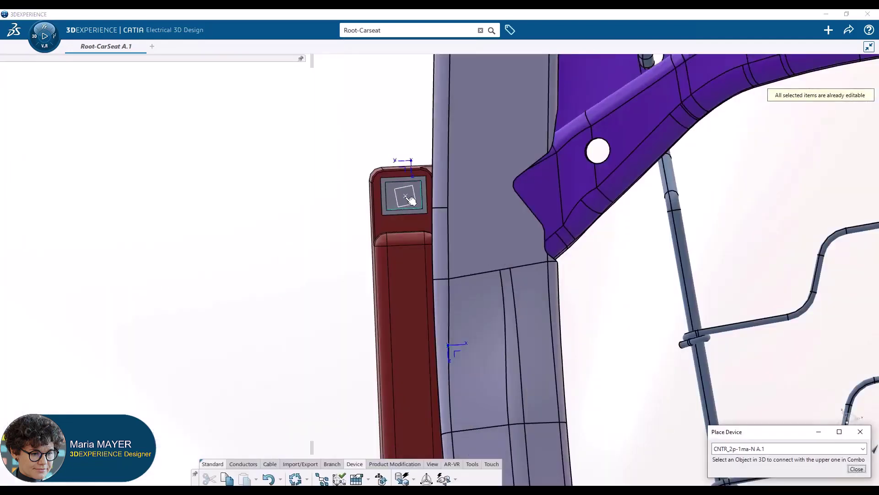
left_click(409, 199)
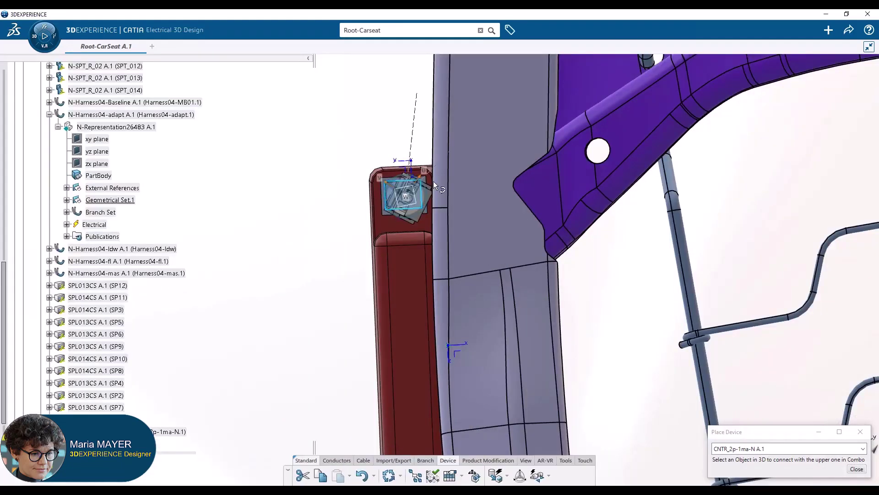
Zoom to the lower bracket and pick CNTR_AB_Ground from the device search
middle_click_drag(314, 254, 645, 346)
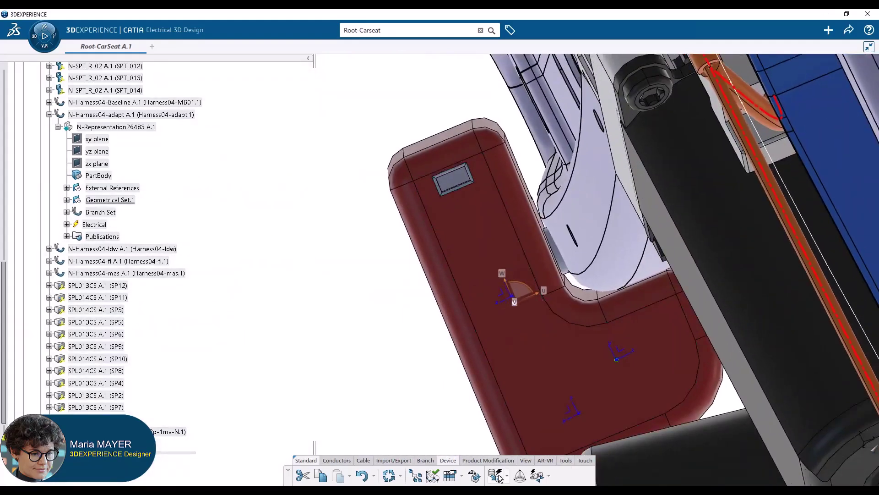
left_click(499, 479)
type("CNTR_AB")
key("Return")
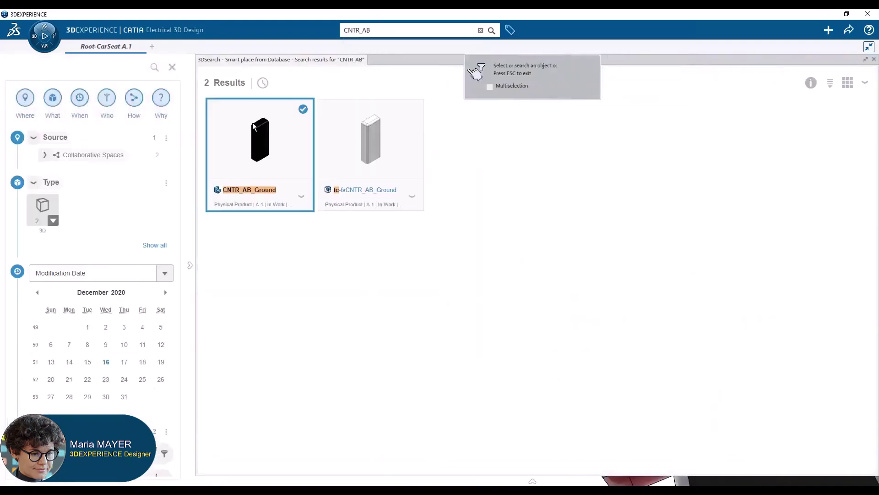
left_click(354, 191)
Place CNTR_AB_Ground, route the branch through Point.78–Point.83, and reactivate SeatHarness04Geom
left_click(454, 177)
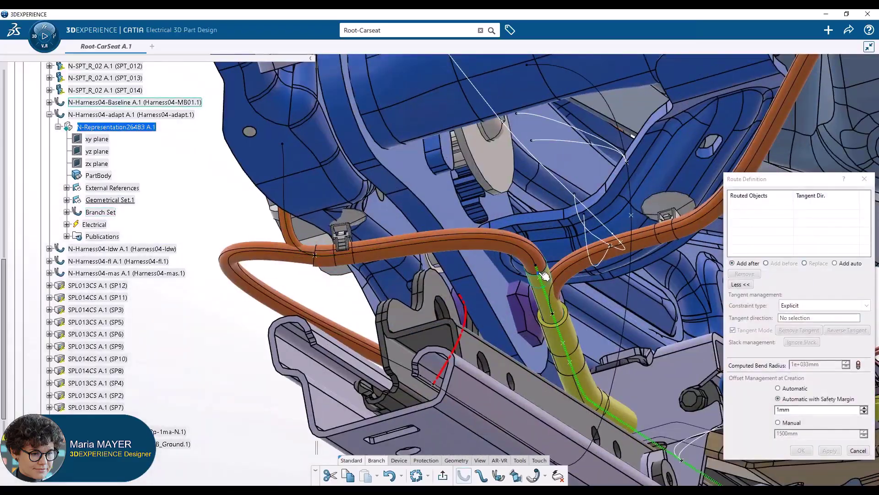
left_click(543, 275)
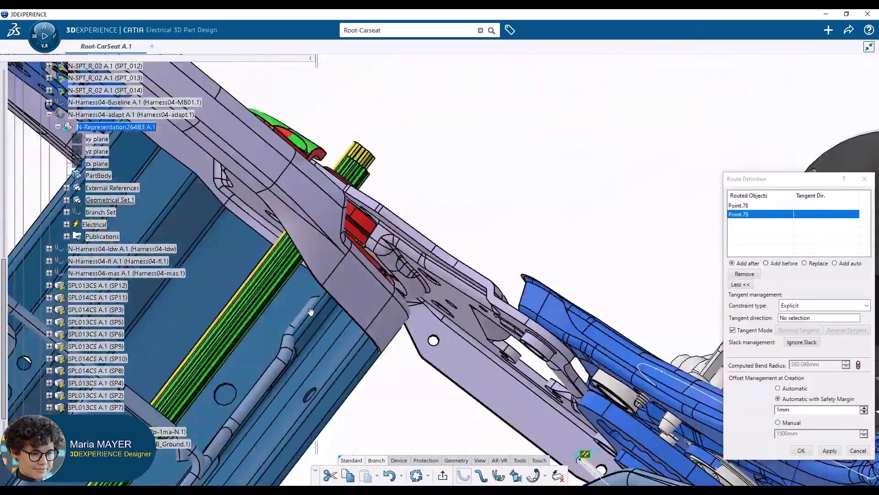
left_click(455, 337)
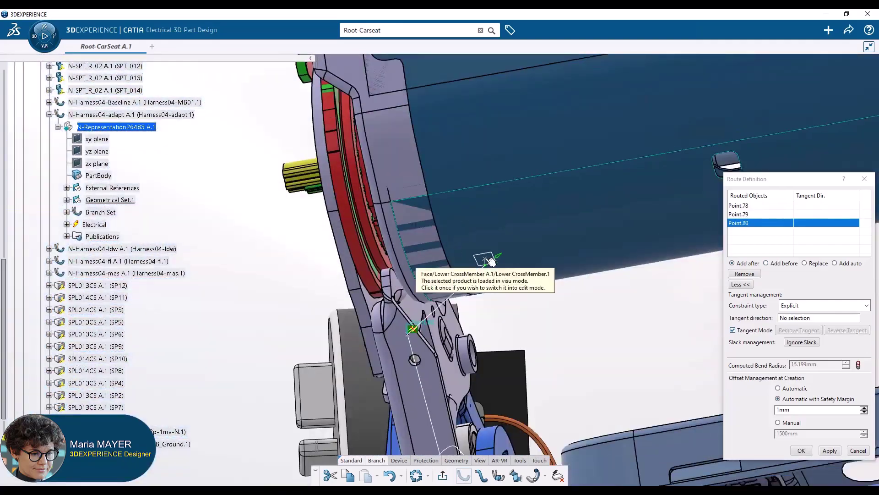
left_click(490, 261)
left_click(506, 157)
left_click(555, 284)
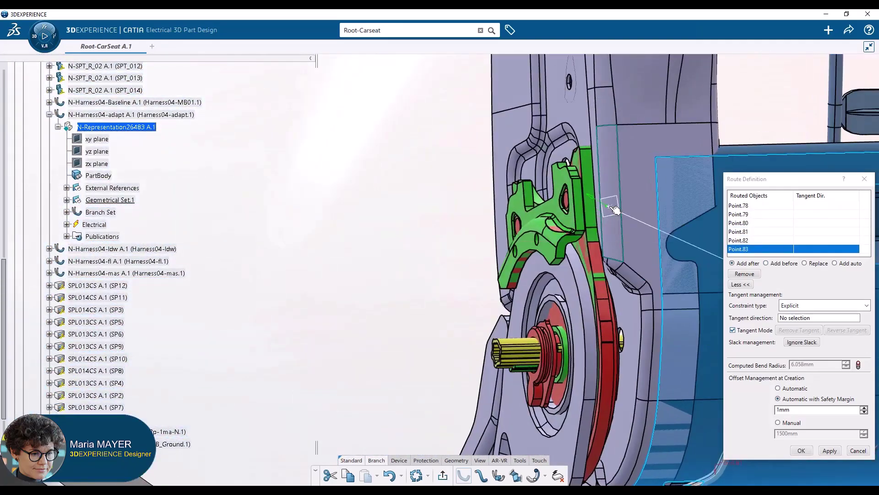
key("Return")
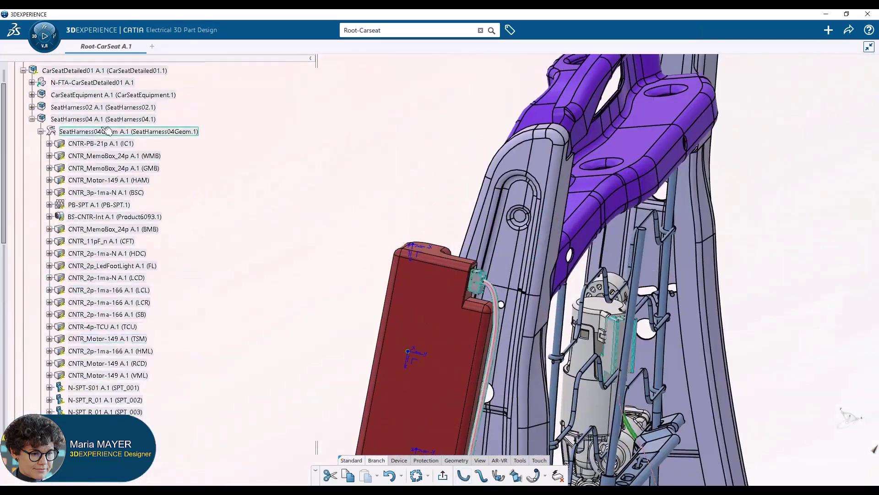
double_click(101, 131)
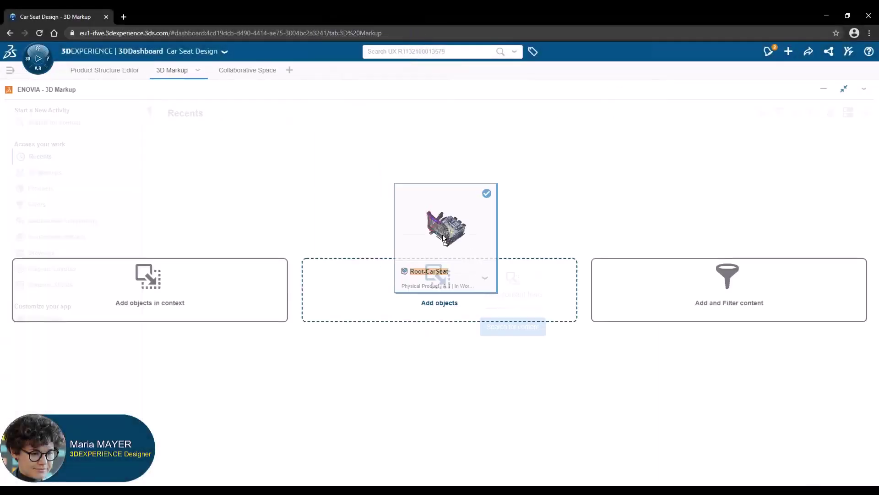
Load Root-CarSeat into 3D Markup and create a new markup
left_click_drag(371, 69, 428, 262)
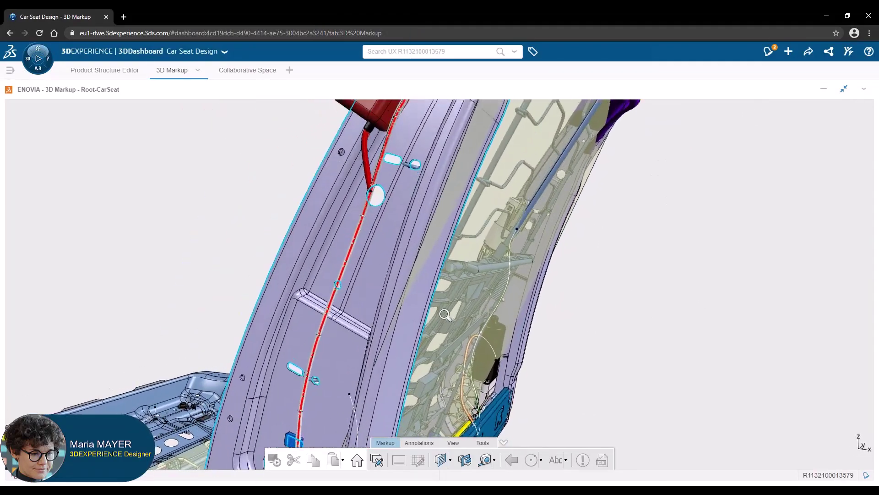
left_click(377, 462)
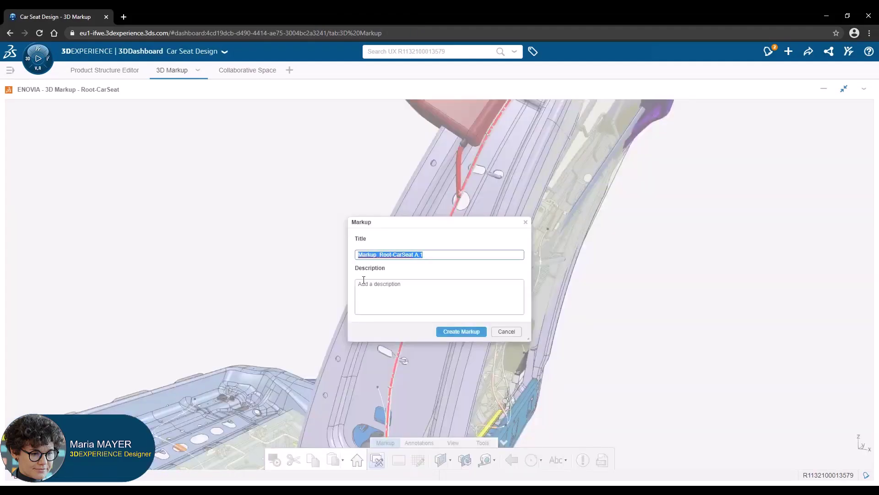
left_click(460, 332)
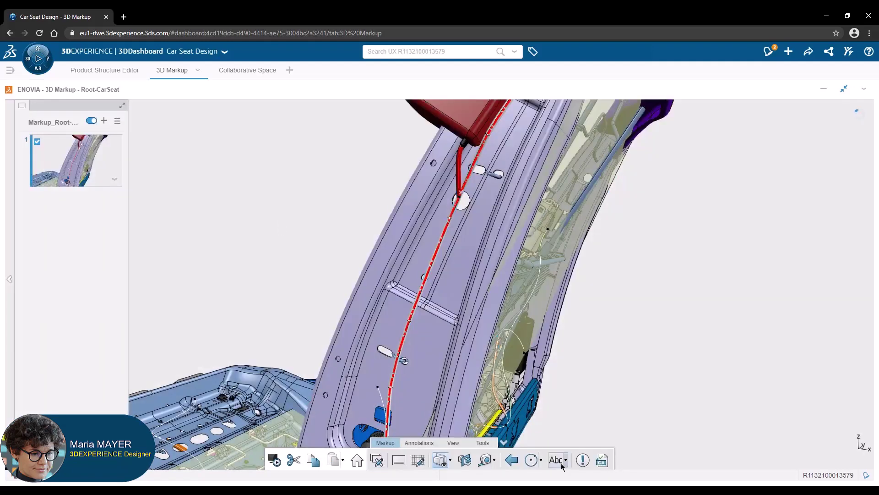
Circle two harness spots on the seat back and place the bundle-support notes
left_click(556, 460)
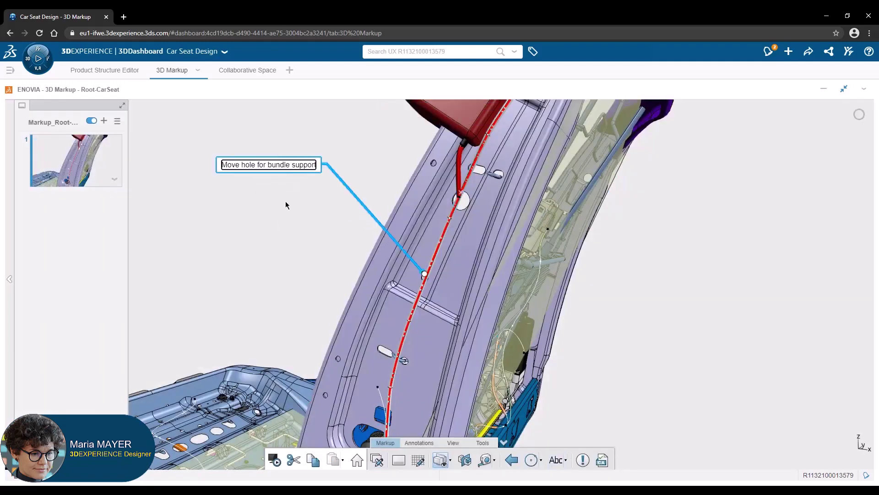
left_click(531, 459)
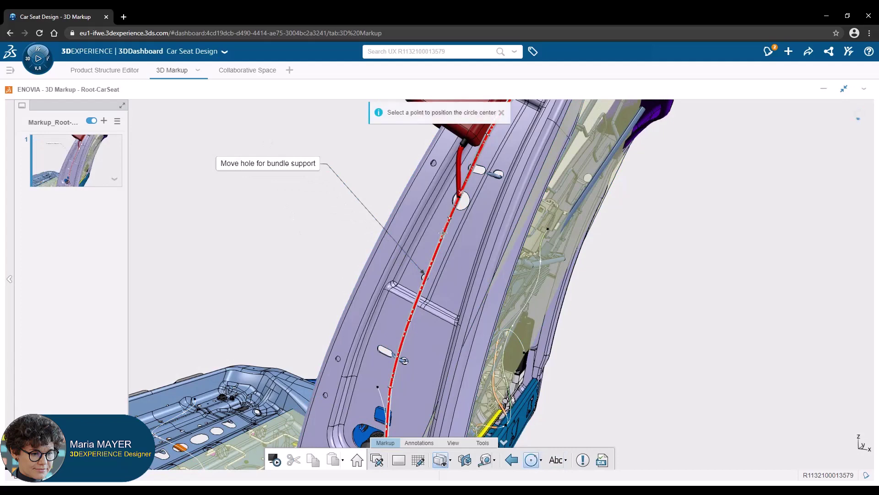
left_click(447, 228)
left_click(409, 321)
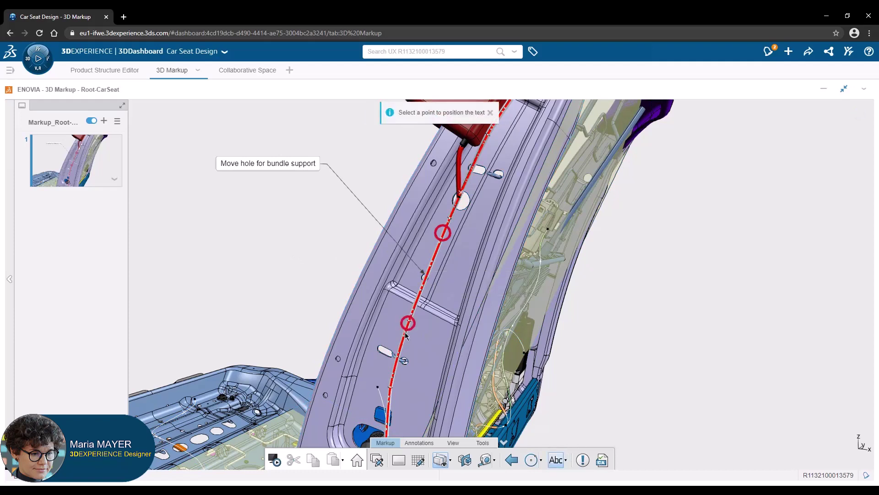
left_click(405, 332)
left_click_drag(398, 277, 255, 238)
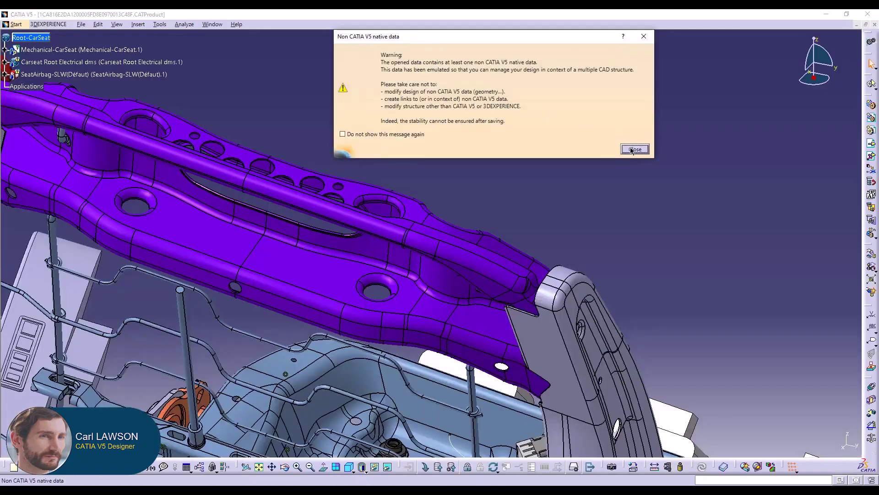
Close the 'Non CATIA V5 native data' warning and rotate to the harnessed seat back
left_click(633, 150)
mouse_move(633, 151)
middle_mouse_down()
mouse_move(530, 263)
mouse_move(531, 206)
middle_mouse_up()
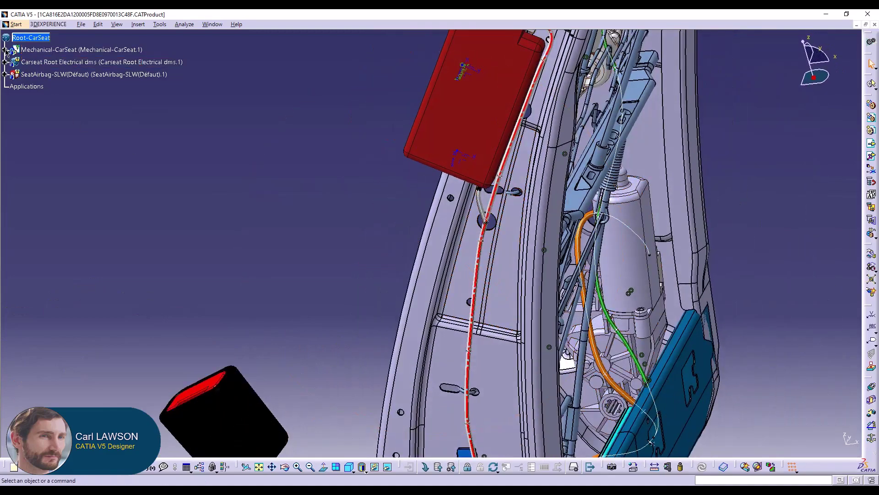
Expand the tree to SideMember Left, show Main_Surface, and activate SideMember Left
left_click(7, 50)
left_click(14, 86)
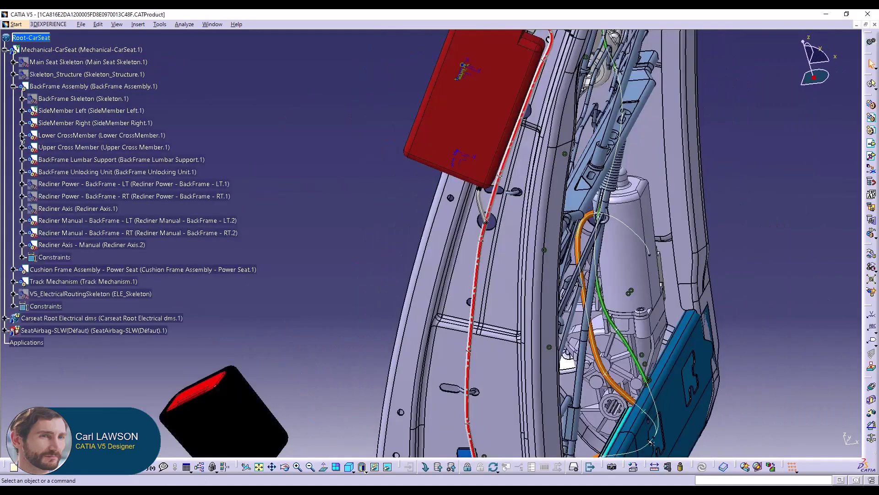
left_click(22, 110)
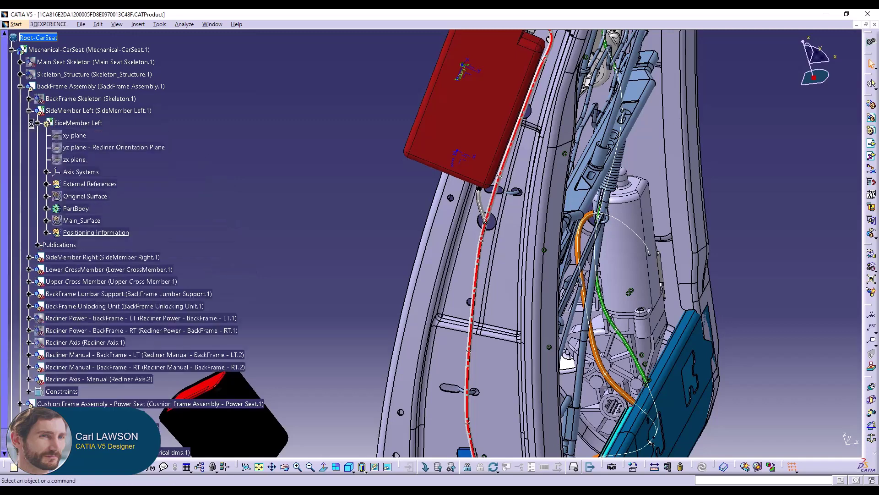
right_click(83, 219)
left_click(109, 252)
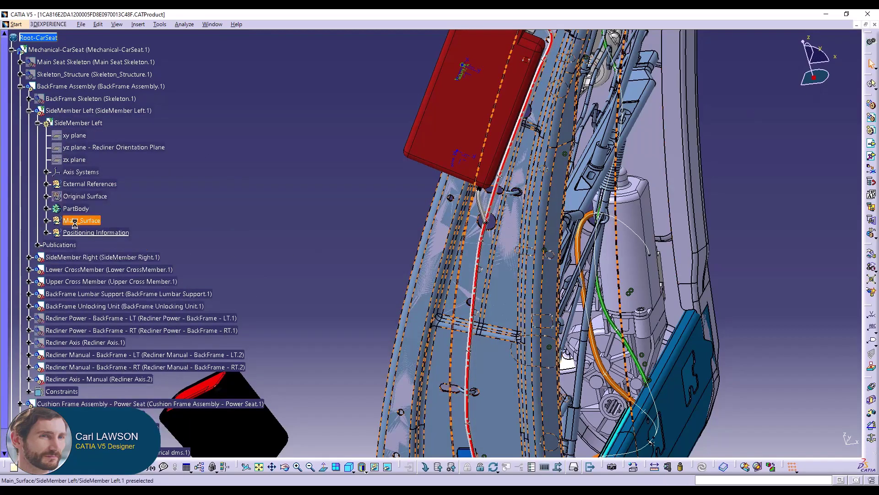
double_click(550, 255)
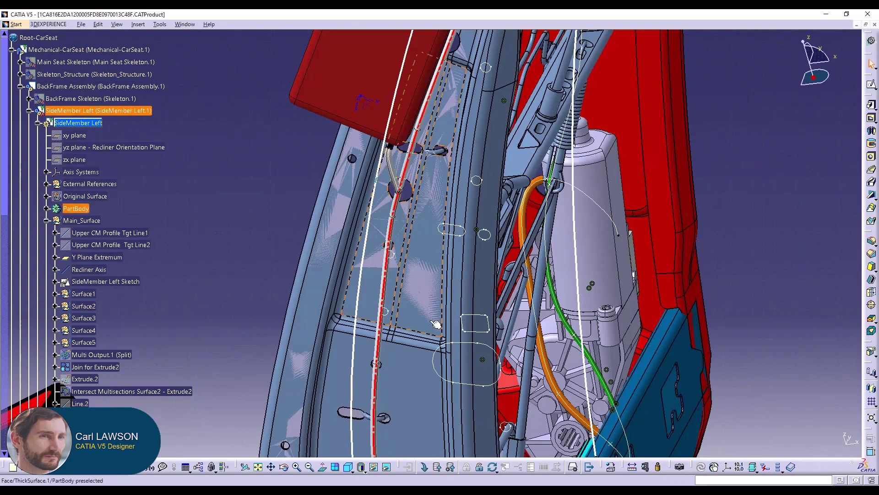
Zoom onto the side member and define Main_Surface as the work object
middle_click_drag(421, 340, 478, 225)
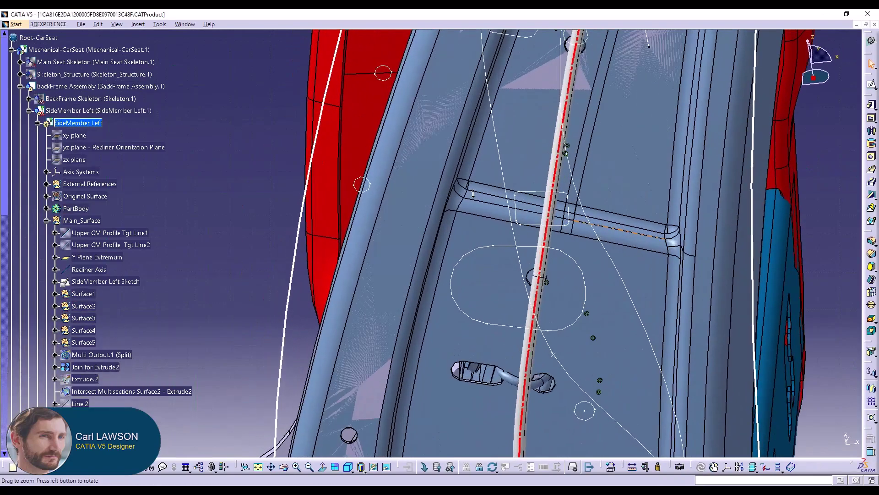
middle_click_drag(473, 195, 473, 226)
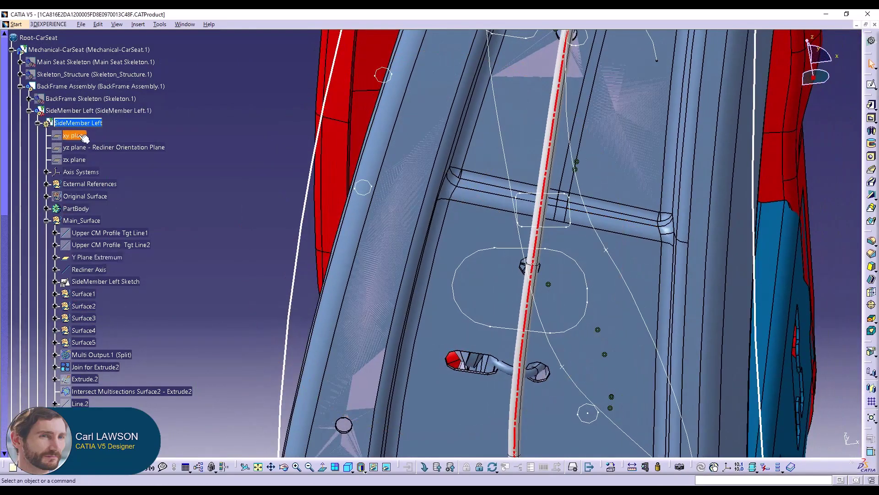
left_click(82, 220)
right_click(82, 219)
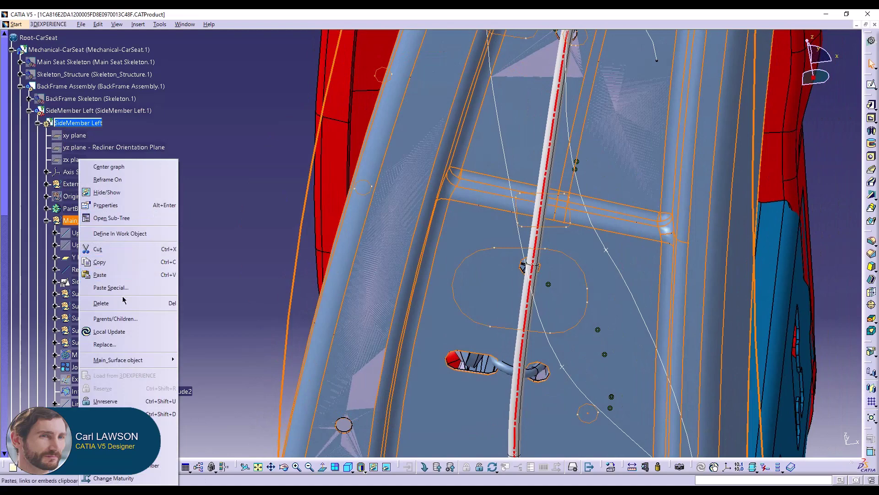
left_click(126, 234)
middle_click_drag(481, 295, 520, 300)
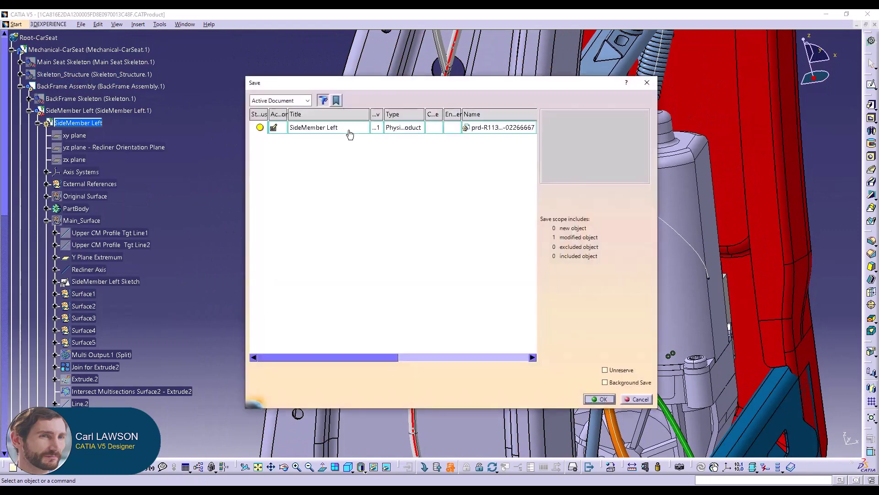
Save SideMember Left from CATIA V5 with the 'Save as new Revision' option
right_click(349, 131)
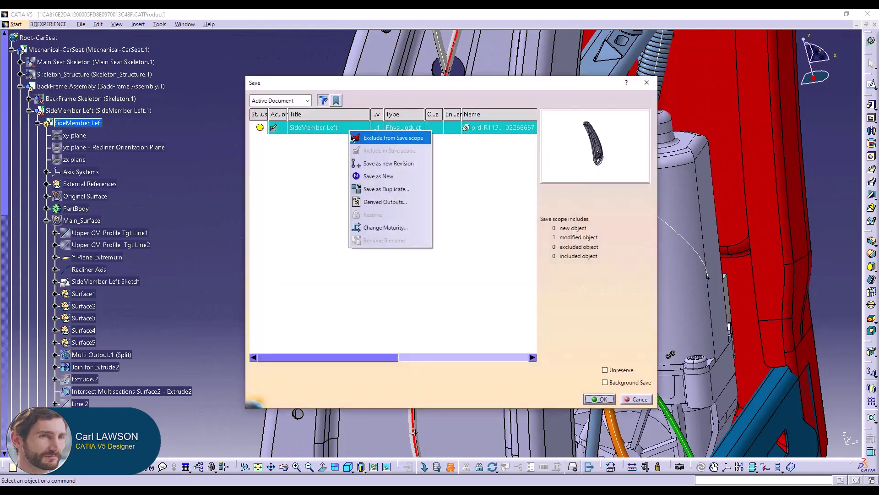
left_click(372, 164)
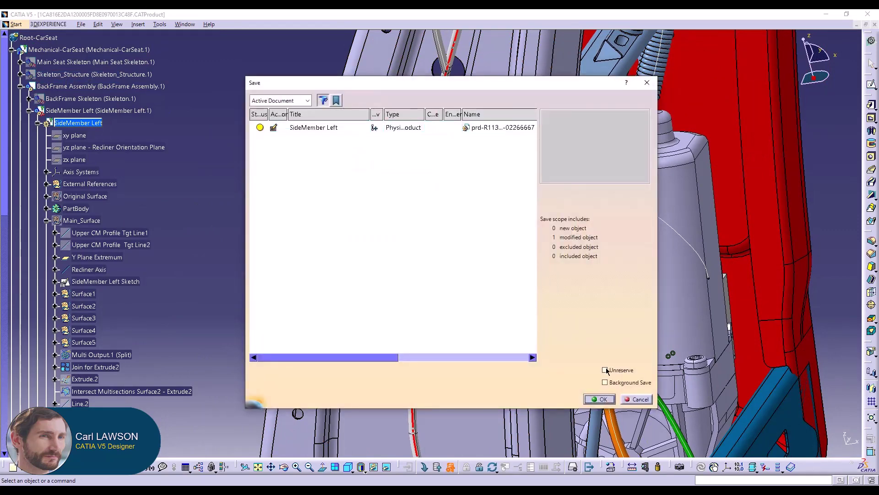
left_click(609, 401)
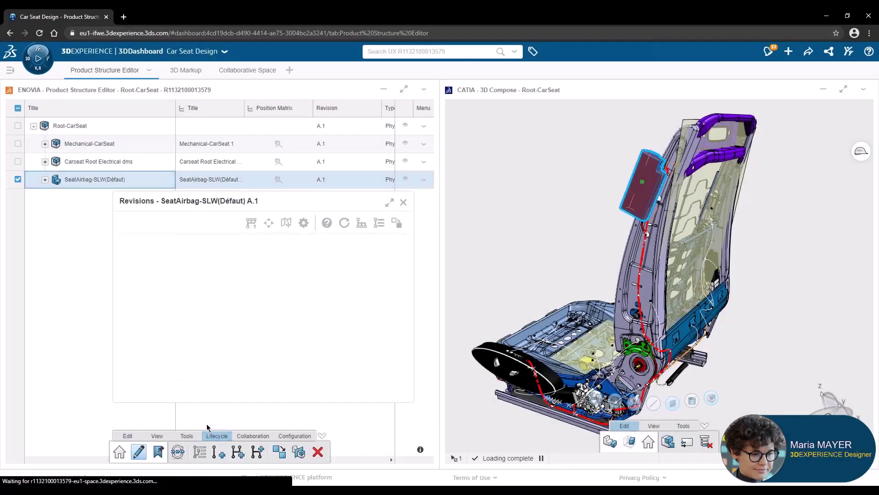
Check the Lifecycle revisions panel, selecting the B.1 revision entry
left_click(200, 452)
left_click(180, 263)
left_click(403, 202)
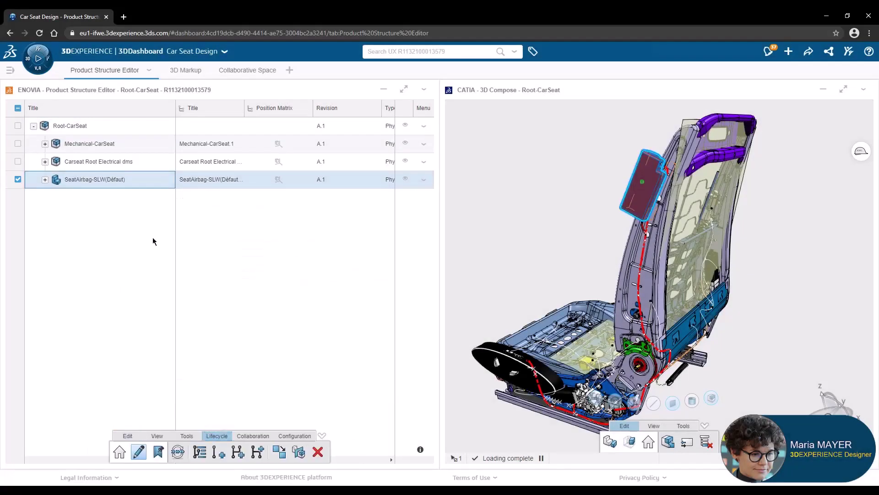
Compare SideMember Left, found under Mechanical-CarSeat > BackFrame Assembly
left_click(45, 144)
left_click(56, 197)
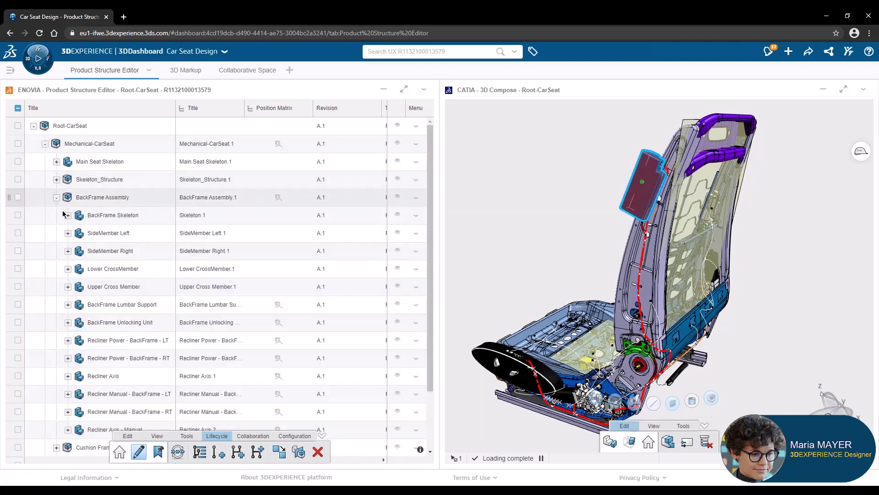
left_click(107, 235)
left_click(298, 453)
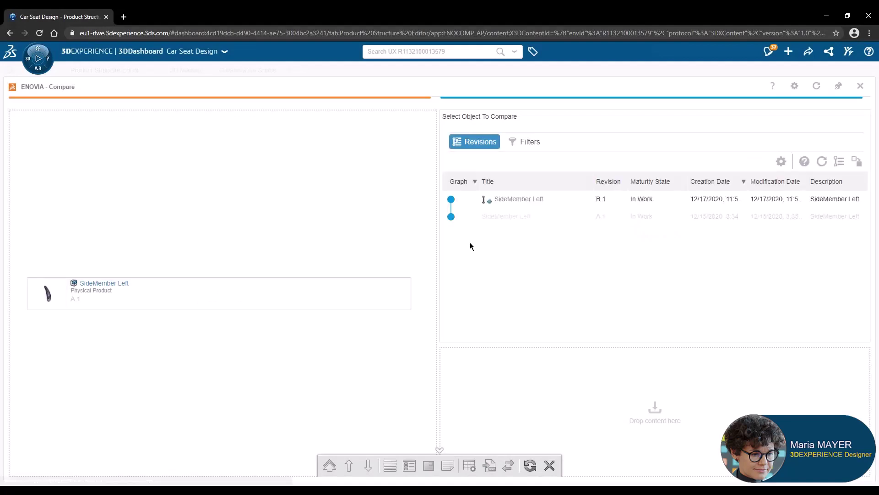
Load the SideMember Left A.1 versus B.1 comparison and rotate the part to inspect differences
left_click(559, 200)
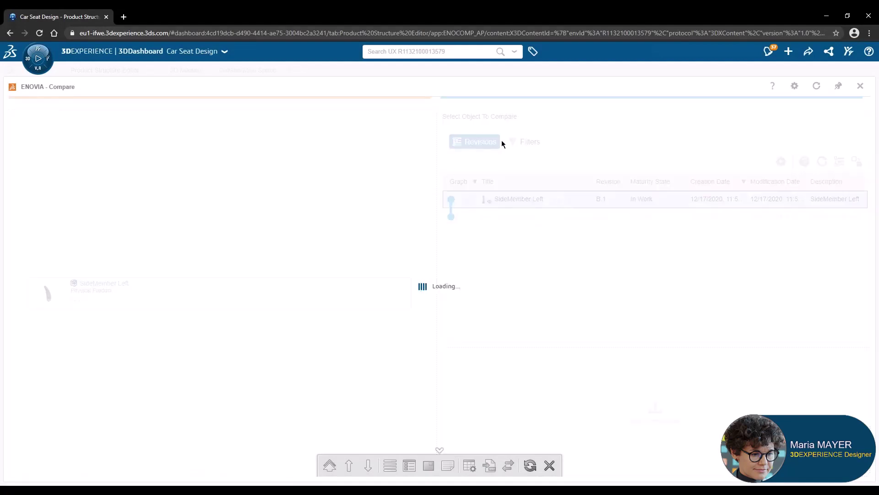
middle_click_drag(694, 321, 693, 291)
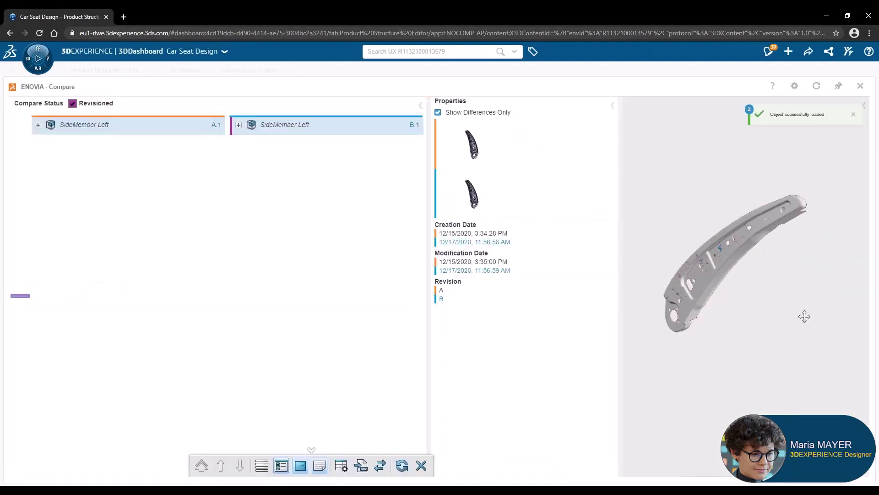
scroll(800, 310, "up", 5)
scroll(835, 226, "up", 3)
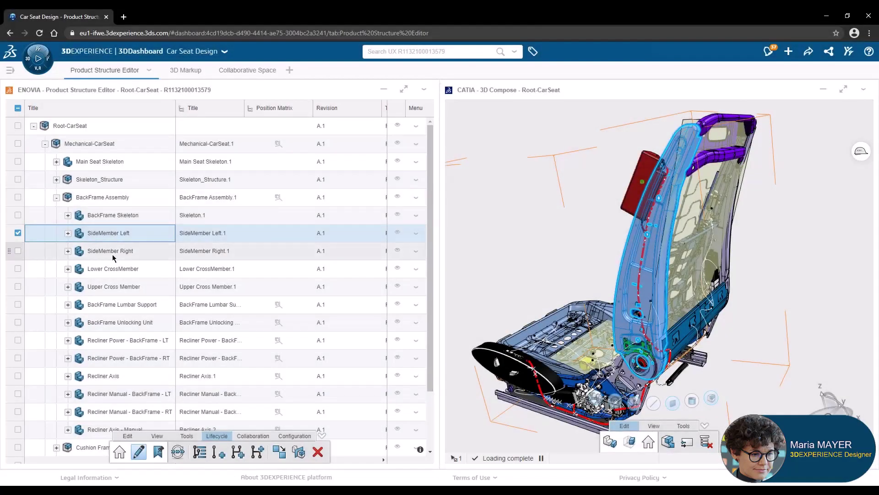
Replace SideMember Left A.1 by its latest revision B.1 using 'Replace by Latest Revision'
left_click(127, 435)
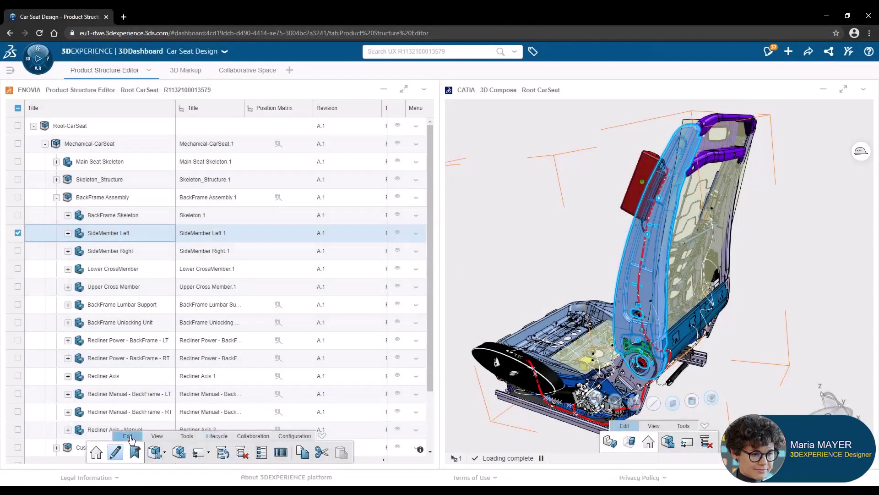
left_click(207, 454)
left_click(221, 416)
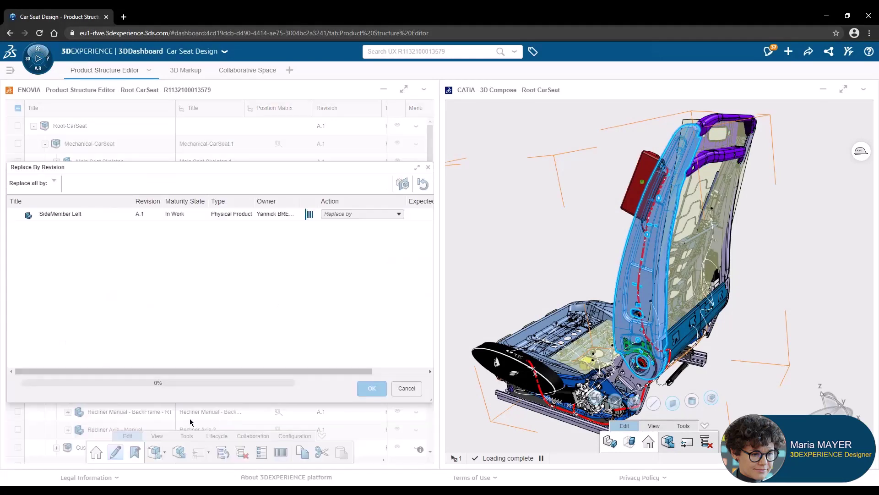
left_click(356, 214)
left_click(361, 238)
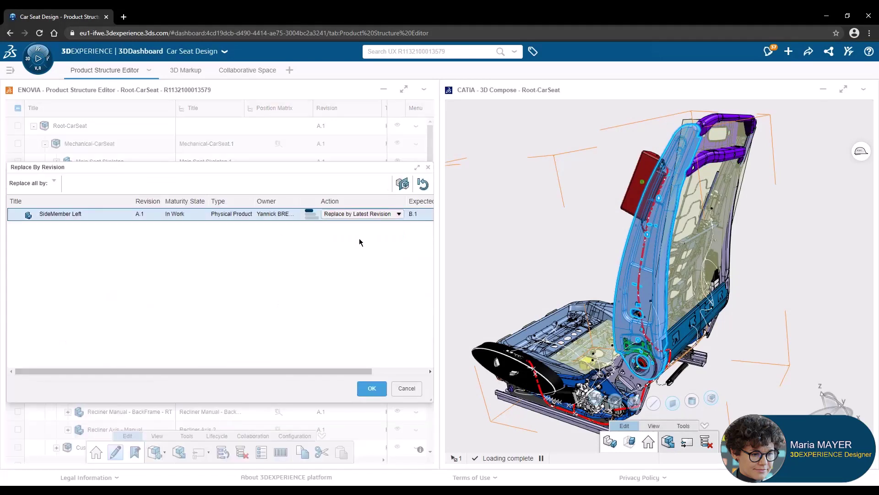
left_click(372, 389)
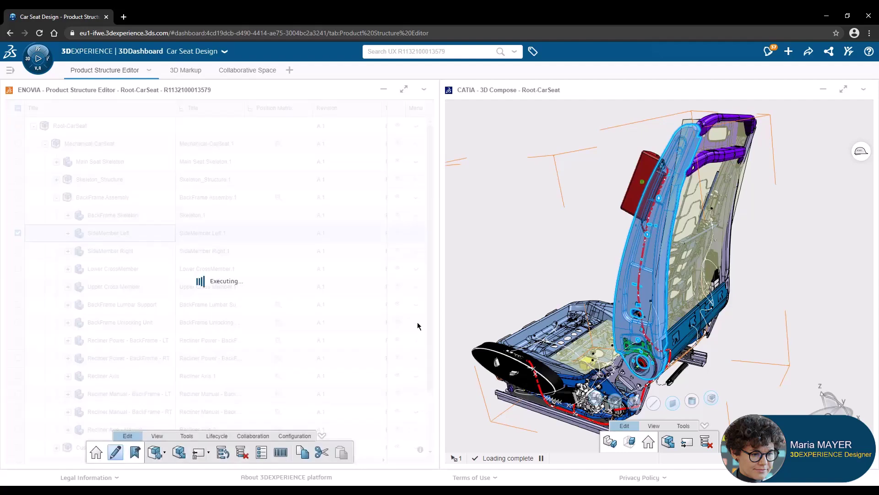